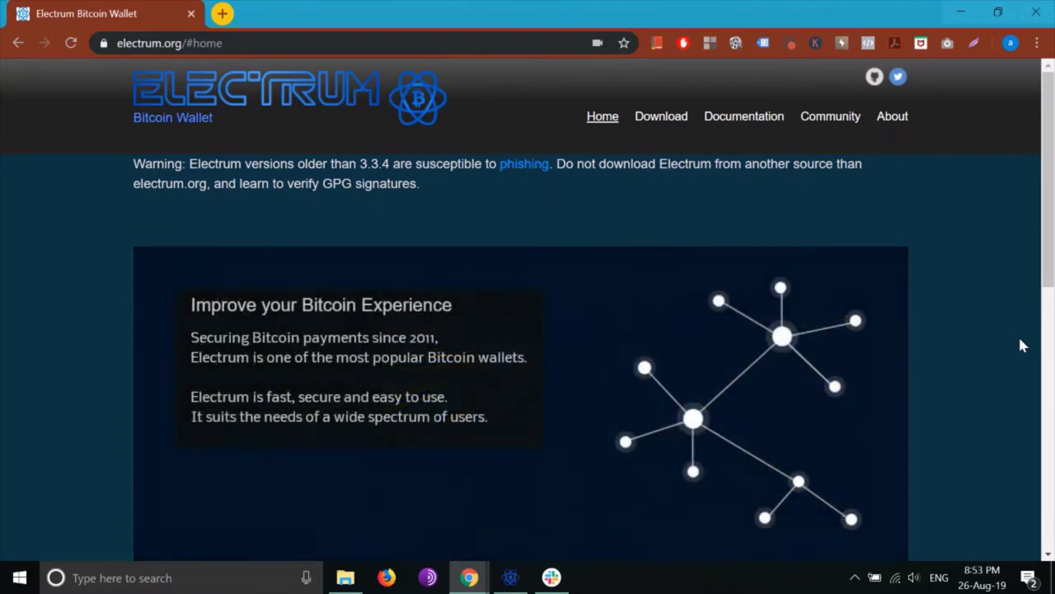
Download the Electrum 3.3.8 Windows Installer from the site's download page.
left_click(659, 122)
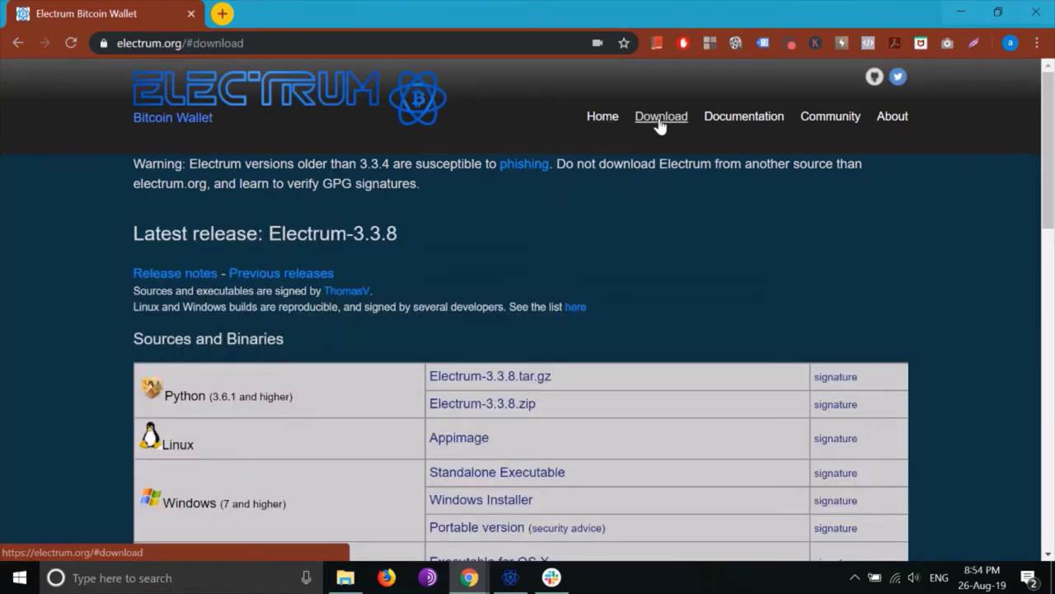
scroll(88, 328, "down", 1)
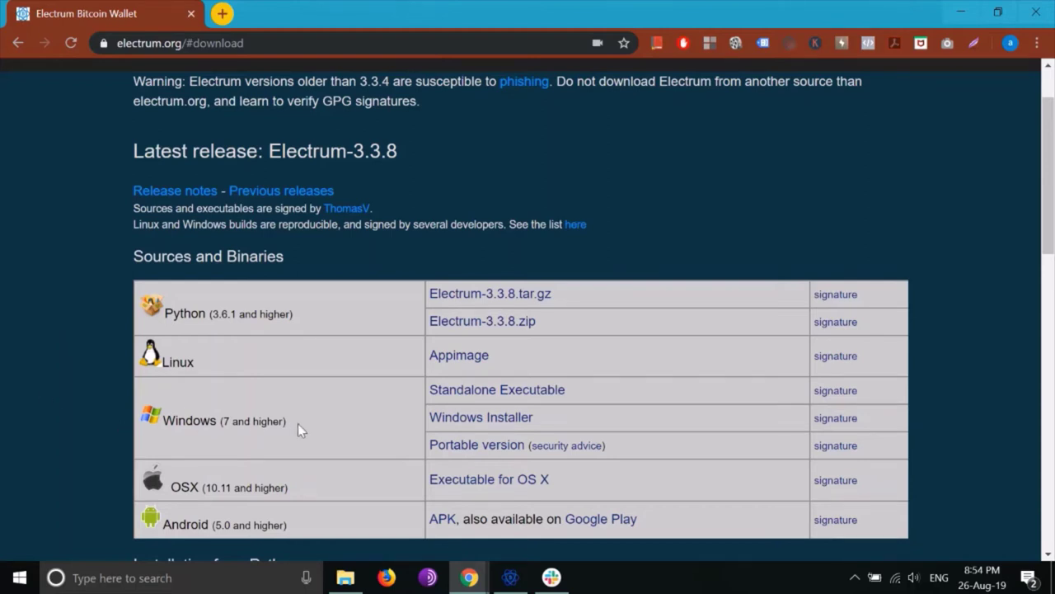
left_click(499, 421)
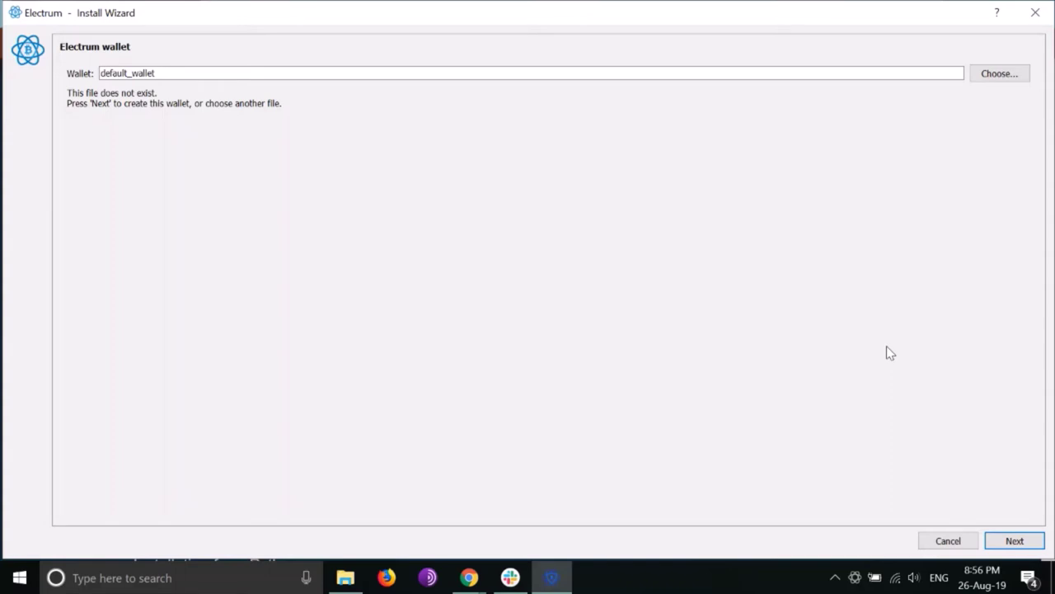
Accept default_wallet as the wallet file name in the install wizard.
left_click(105, 74)
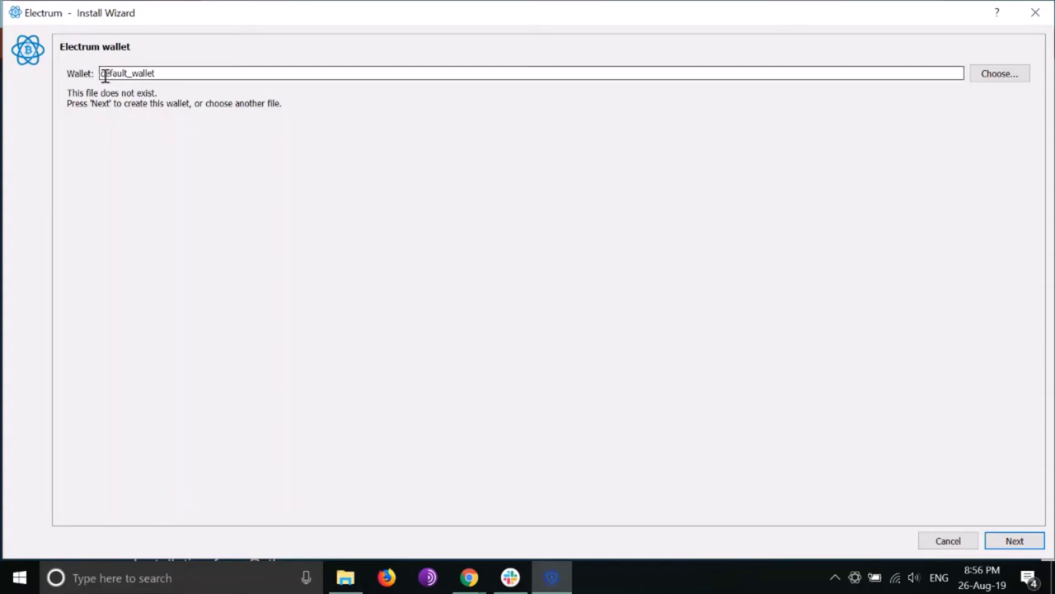
double_click(105, 74)
left_click(358, 239)
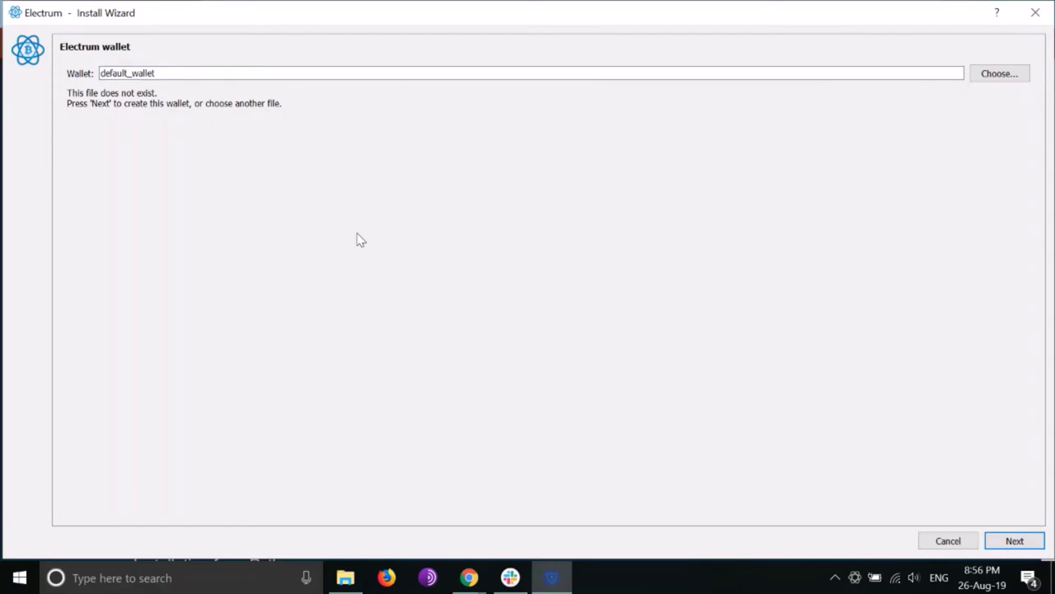
left_click(1015, 542)
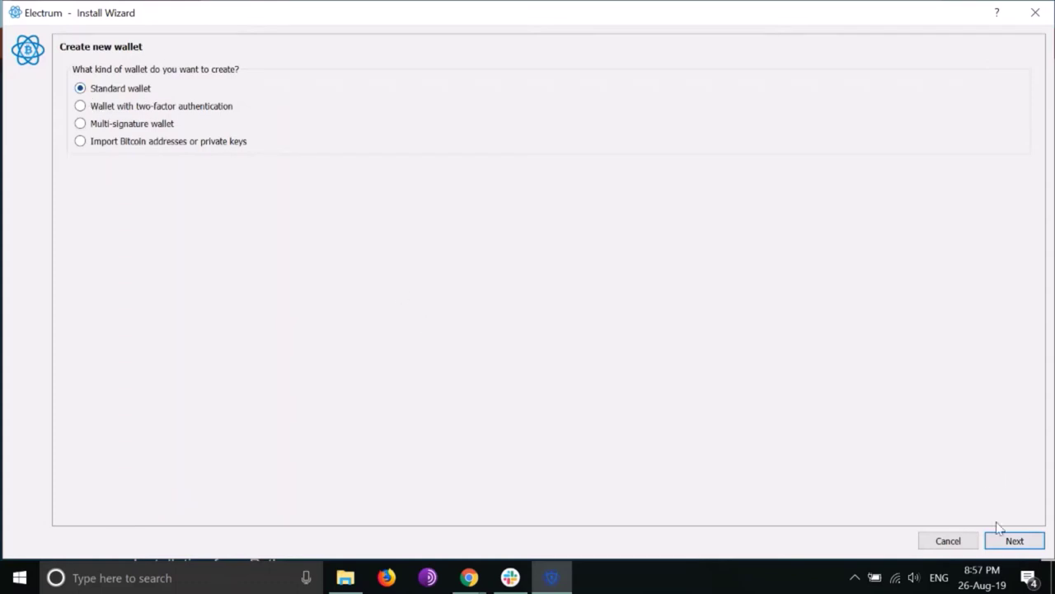
Choose a standard wallet with a newly created Legacy seed.
left_click(1015, 541)
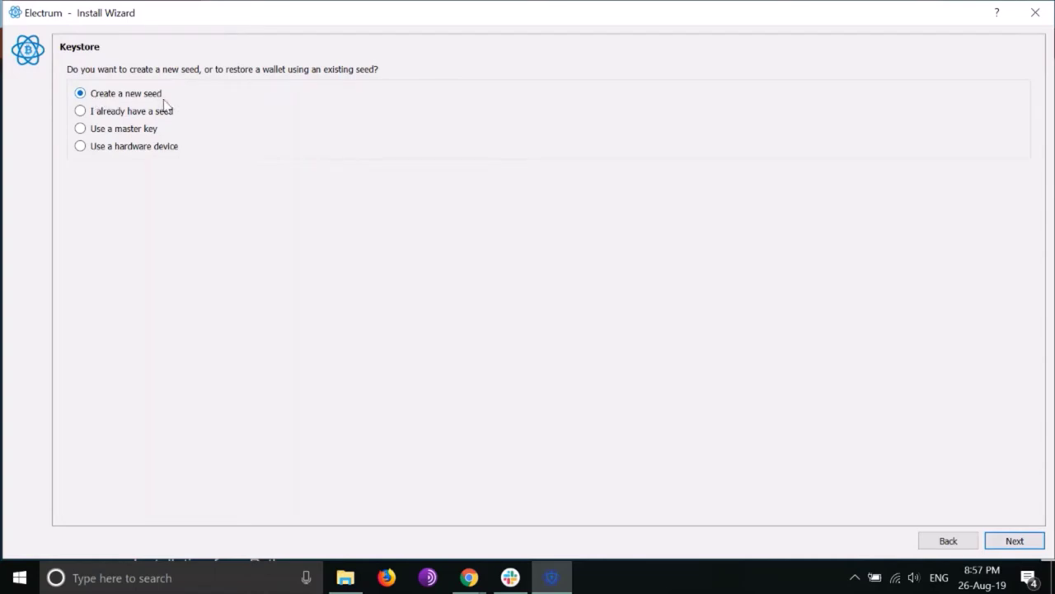
left_click(1015, 541)
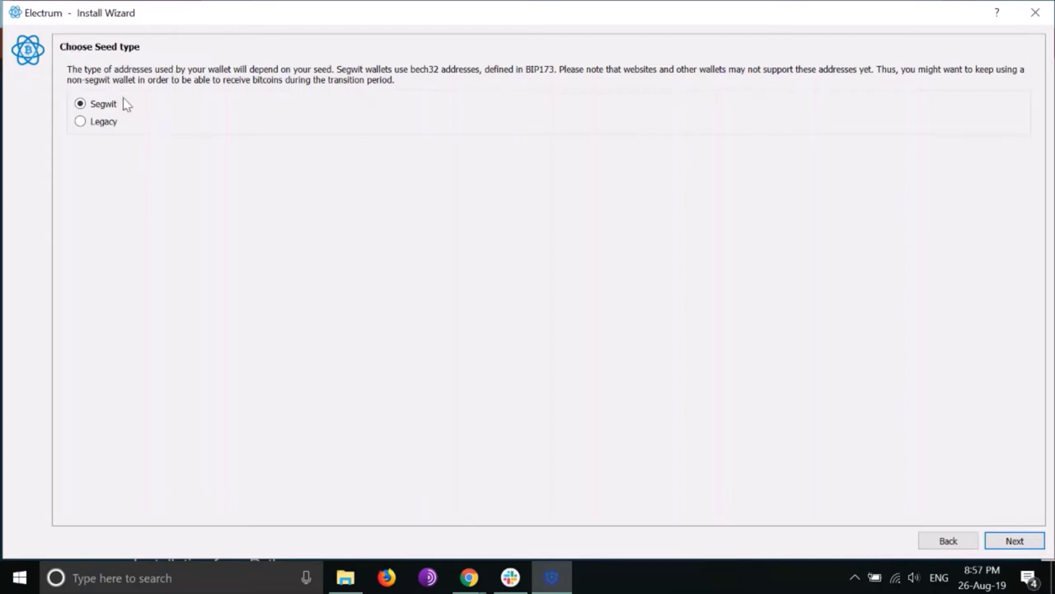
left_click(80, 122)
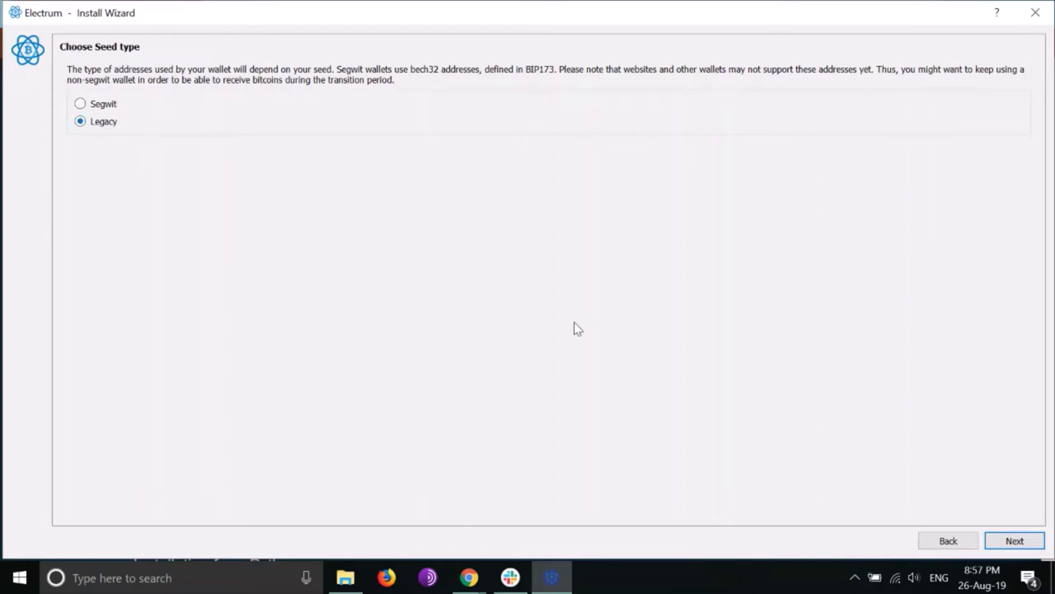
left_click(1015, 541)
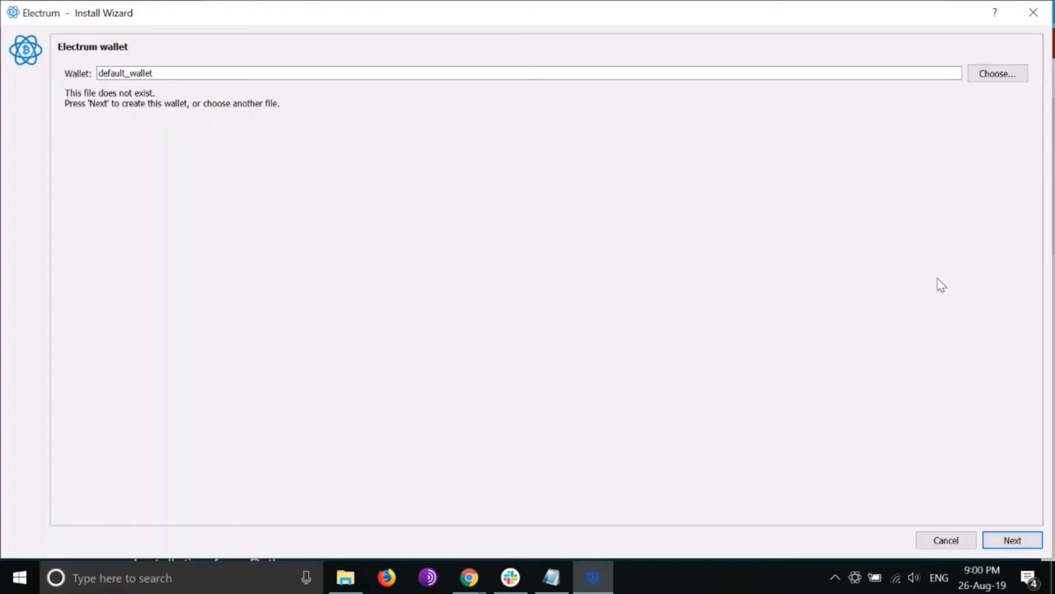
Name the wallet Segwit_Wallet as a standard wallet restored from an existing seed.
double_click(219, 72)
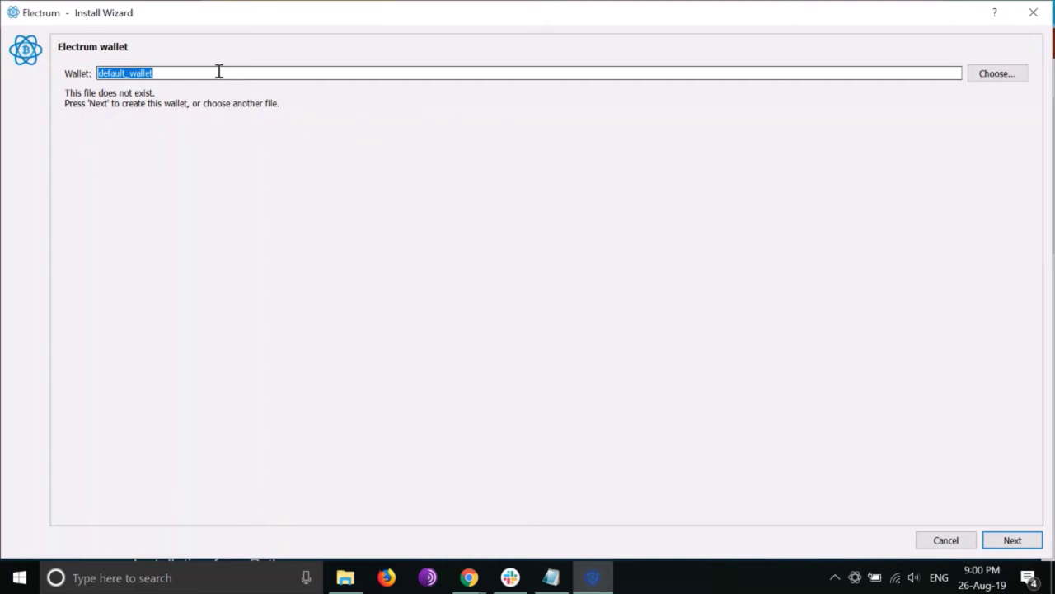
type("Segwit_W")
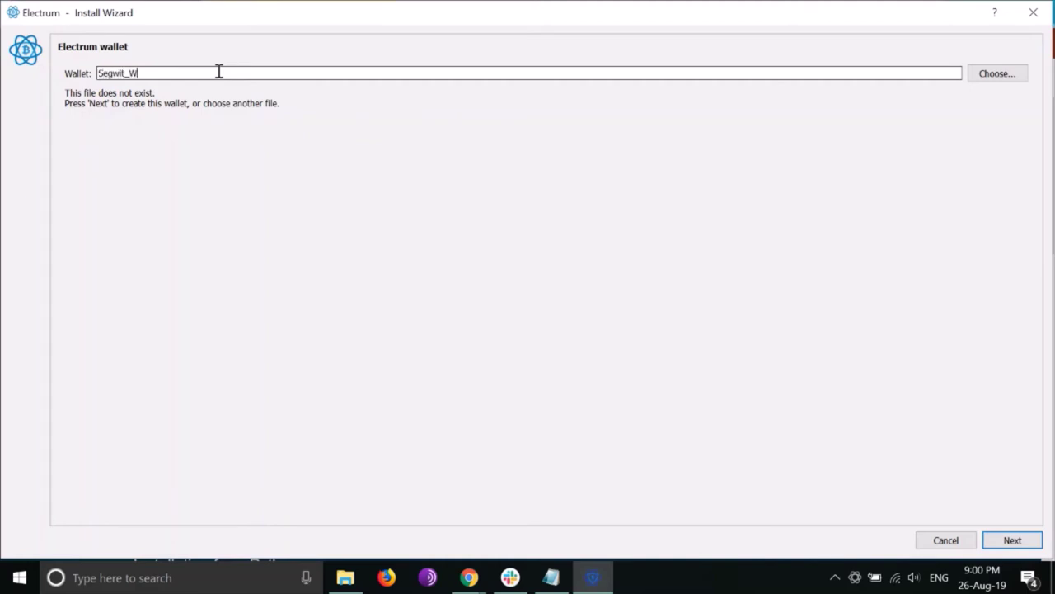
type("allet")
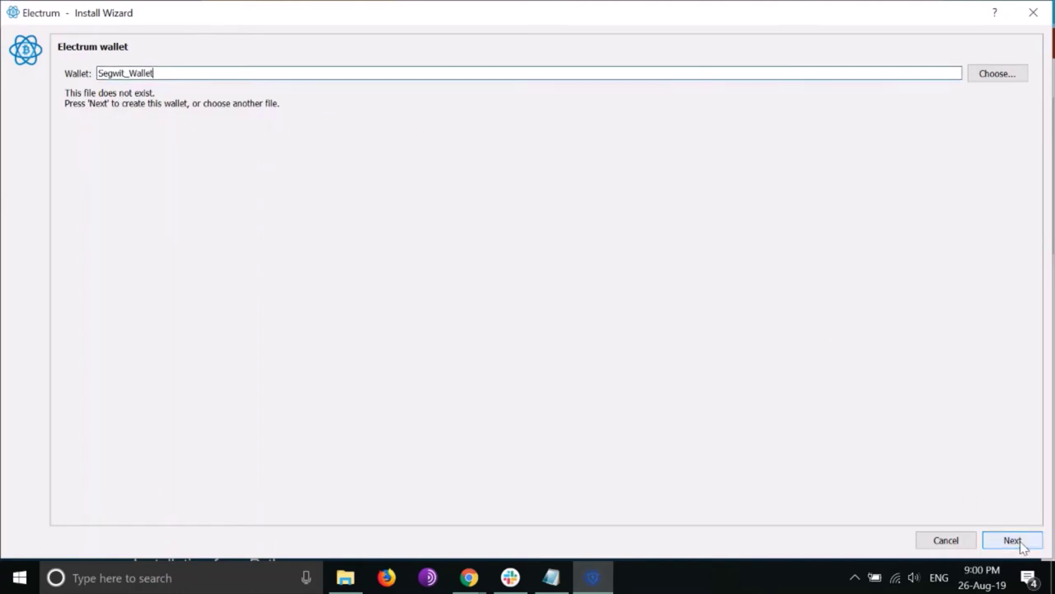
left_click(1013, 541)
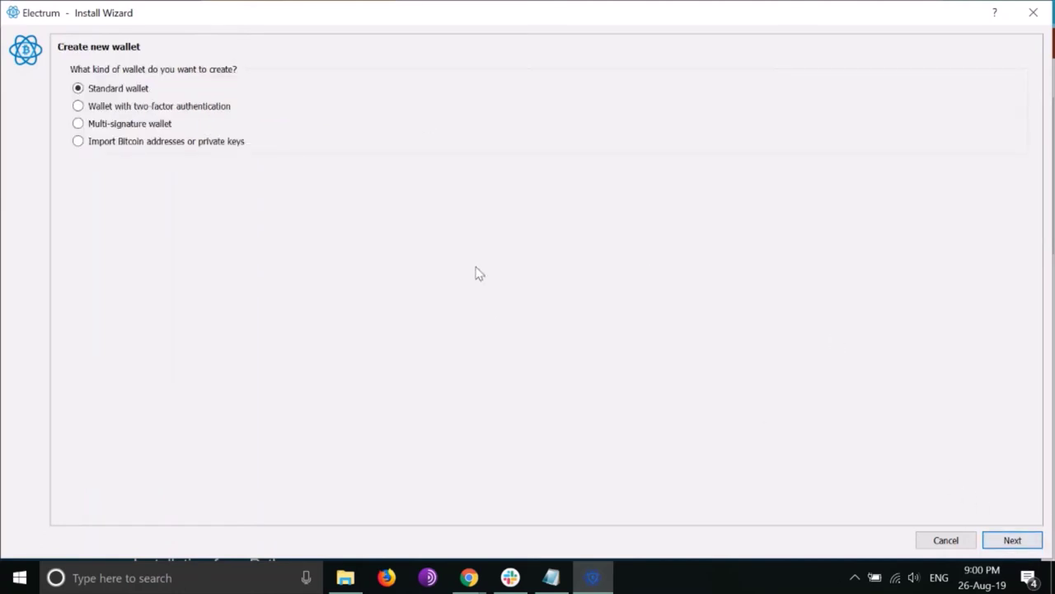
left_click(1012, 541)
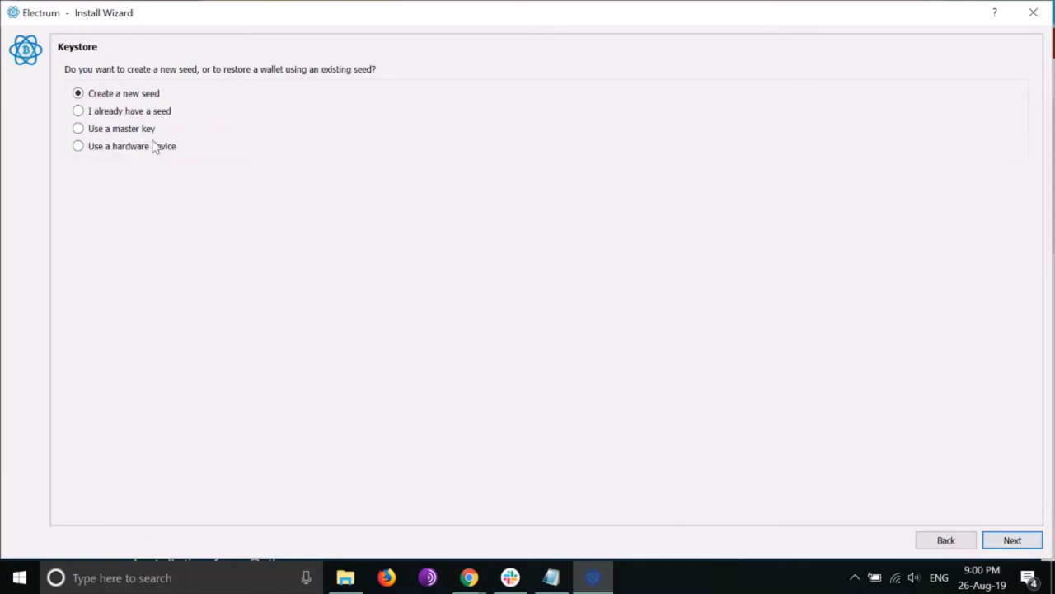
left_click(78, 110)
left_click(1013, 542)
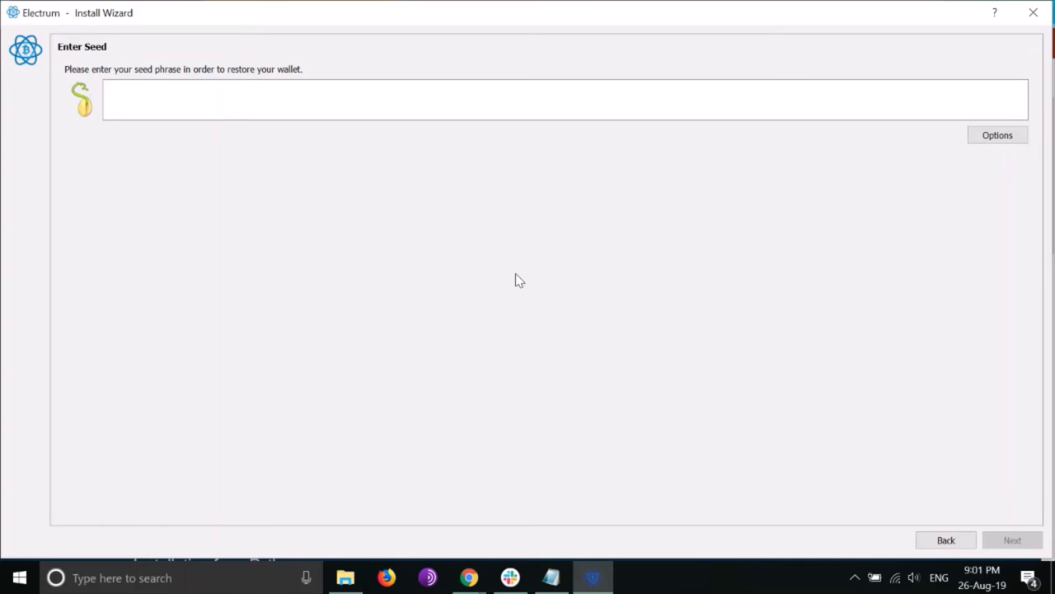
Paste the 12-word seed phrase into the seed field.
key("ctrl+v")
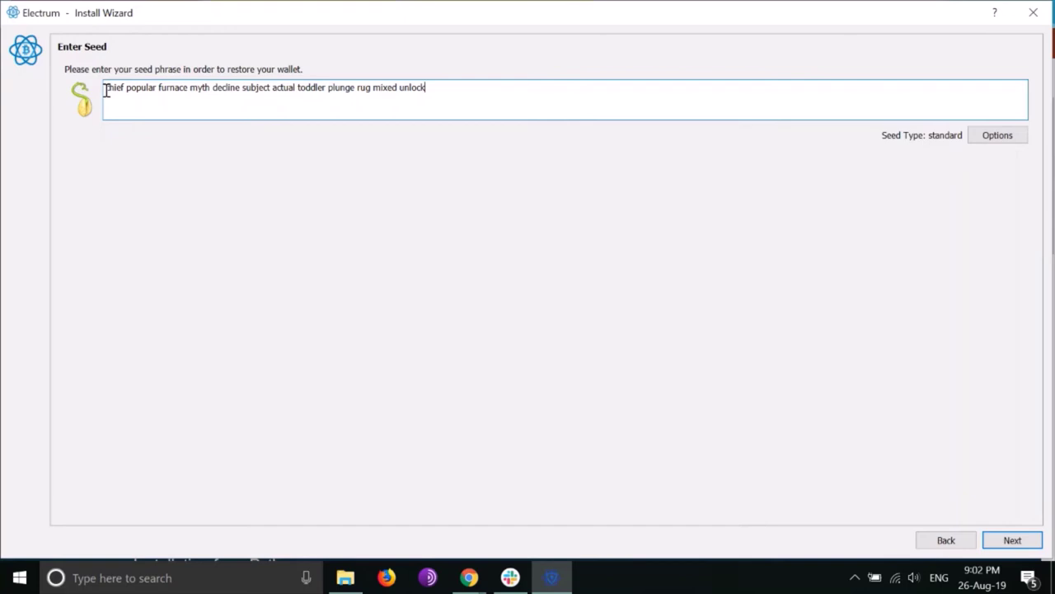
left_click_drag(106, 89, 475, 91)
left_click(546, 237)
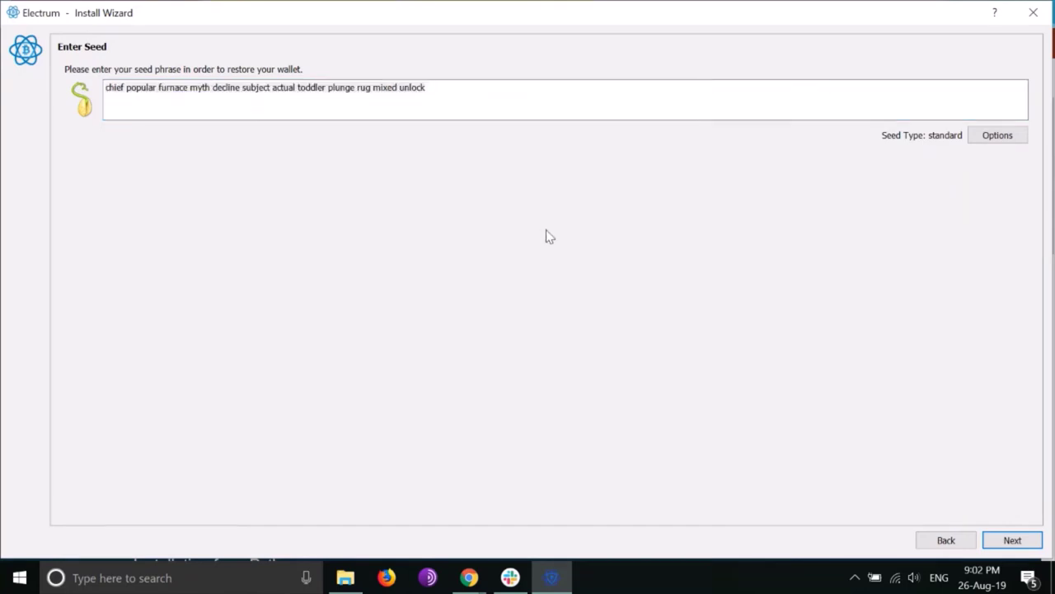
Mark the seed as a BIP39 seed in Options and continue to the script type page.
left_click(1008, 142)
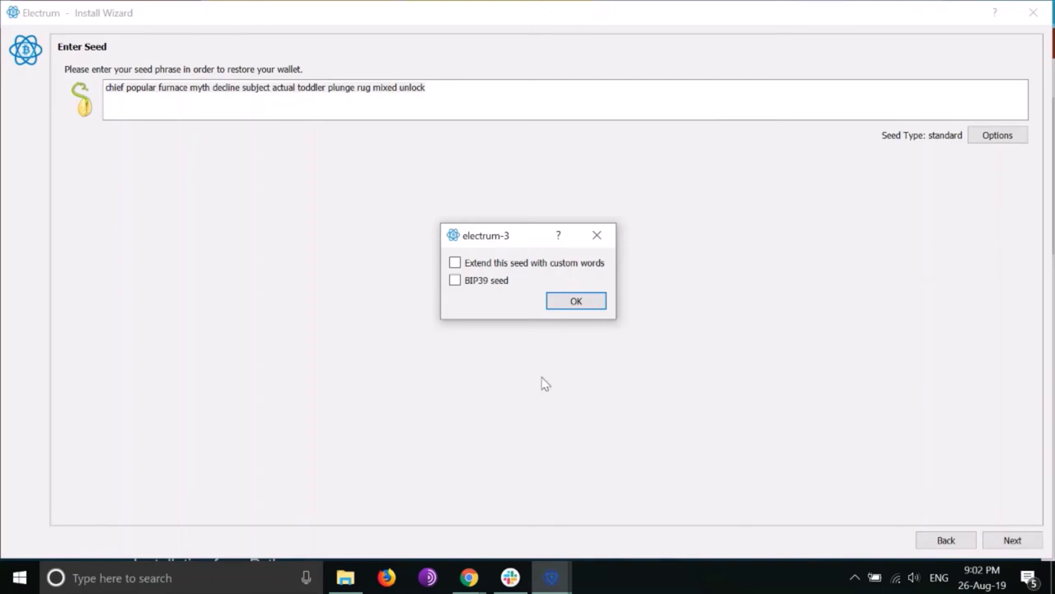
left_click(455, 280)
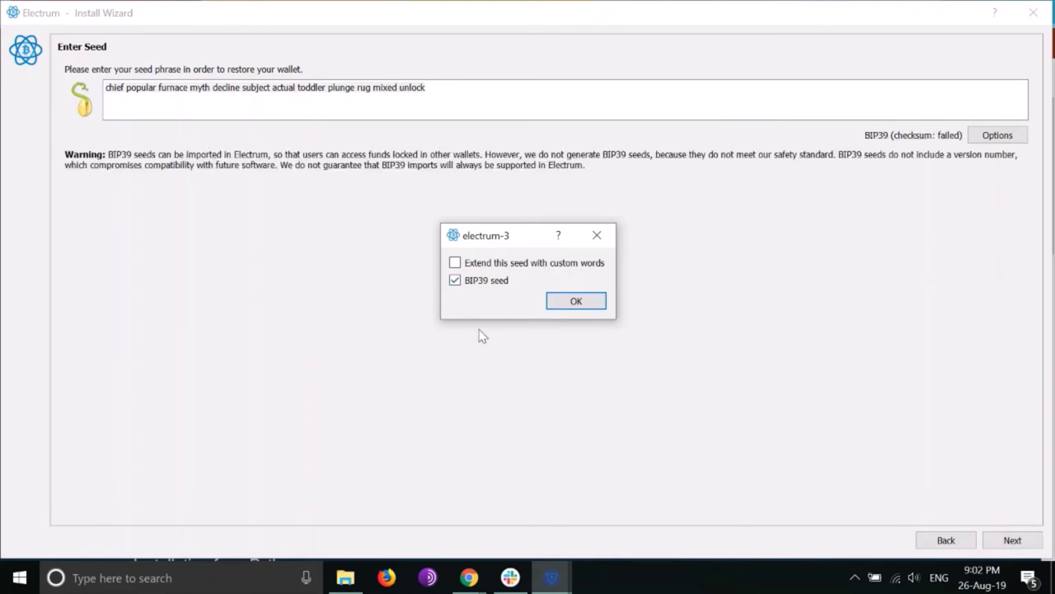
left_click(590, 302)
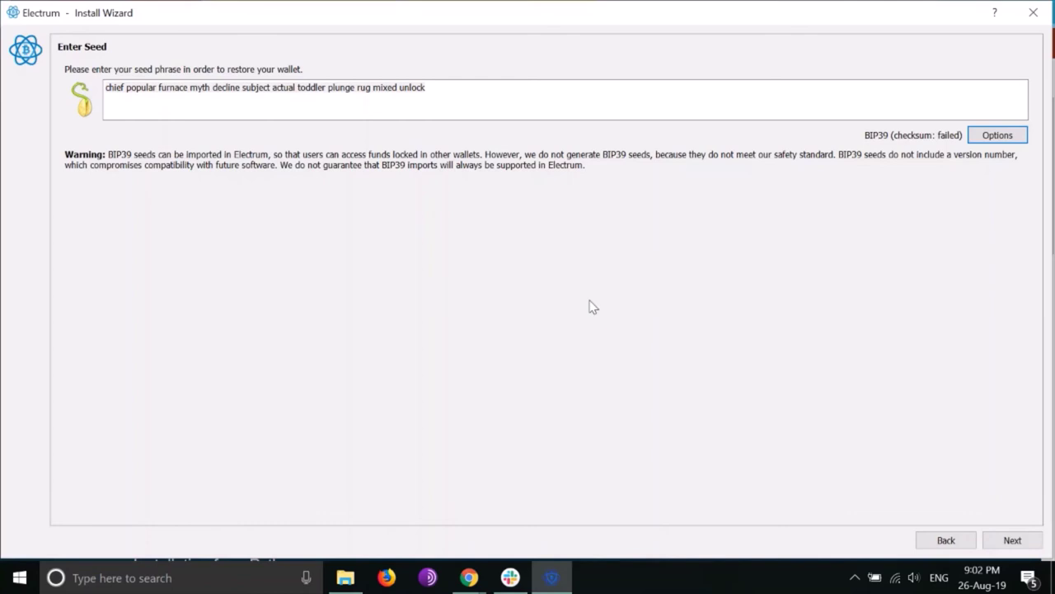
left_click(68, 157)
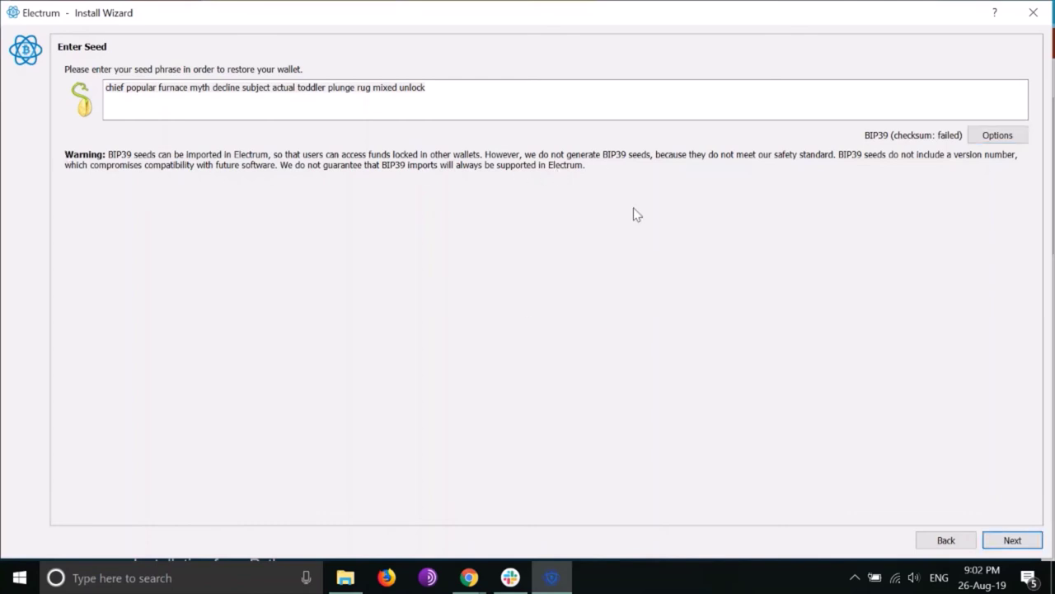
left_click(1011, 540)
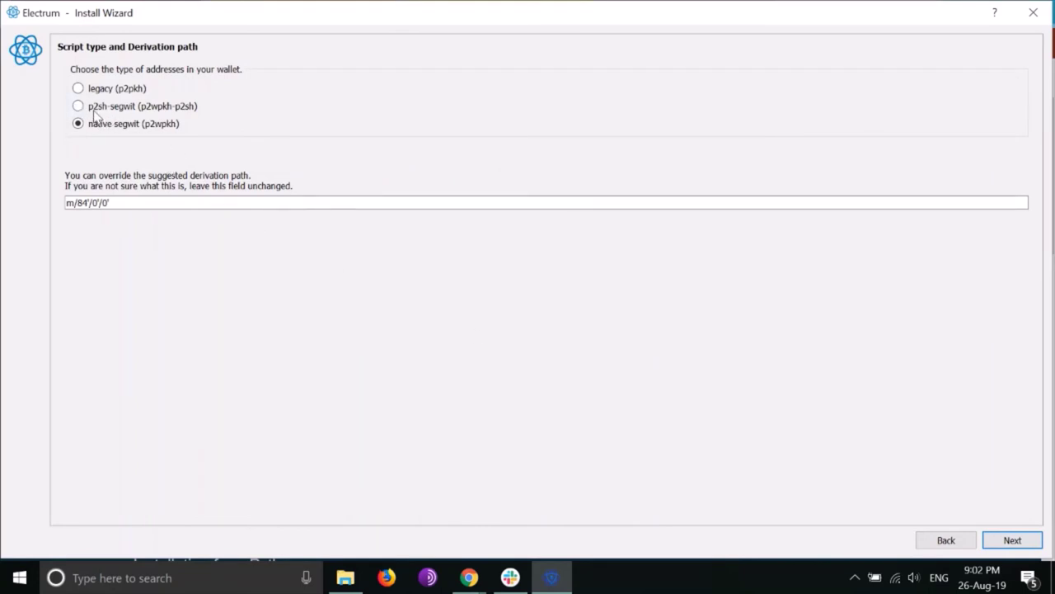
Choose the p2sh-segwit (p2wpkh-p2sh) script type and encrypt the wallet file with a password.
left_click(80, 106)
left_click(1013, 540)
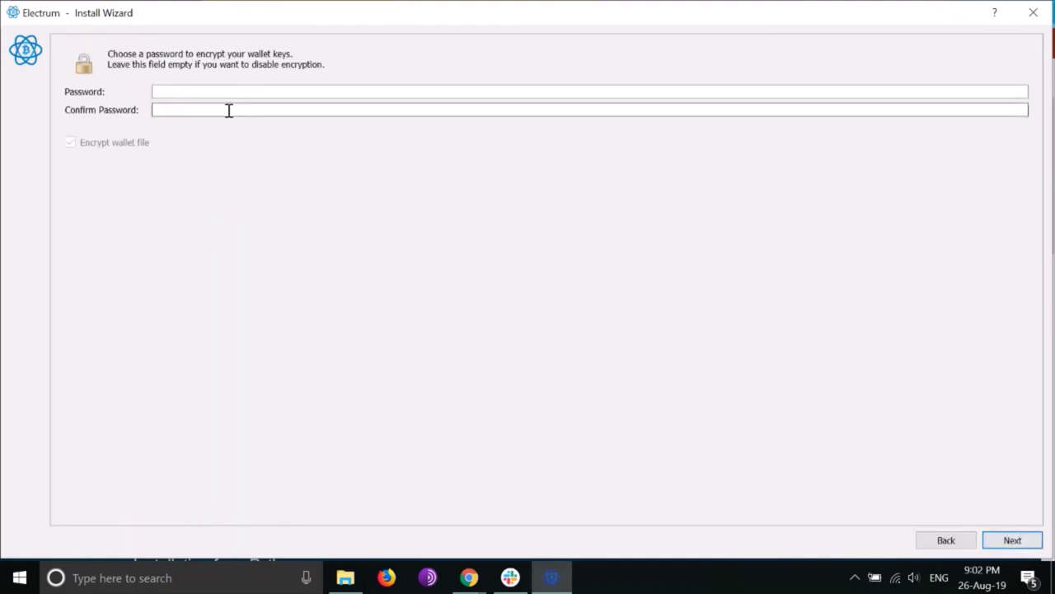
left_click(239, 93)
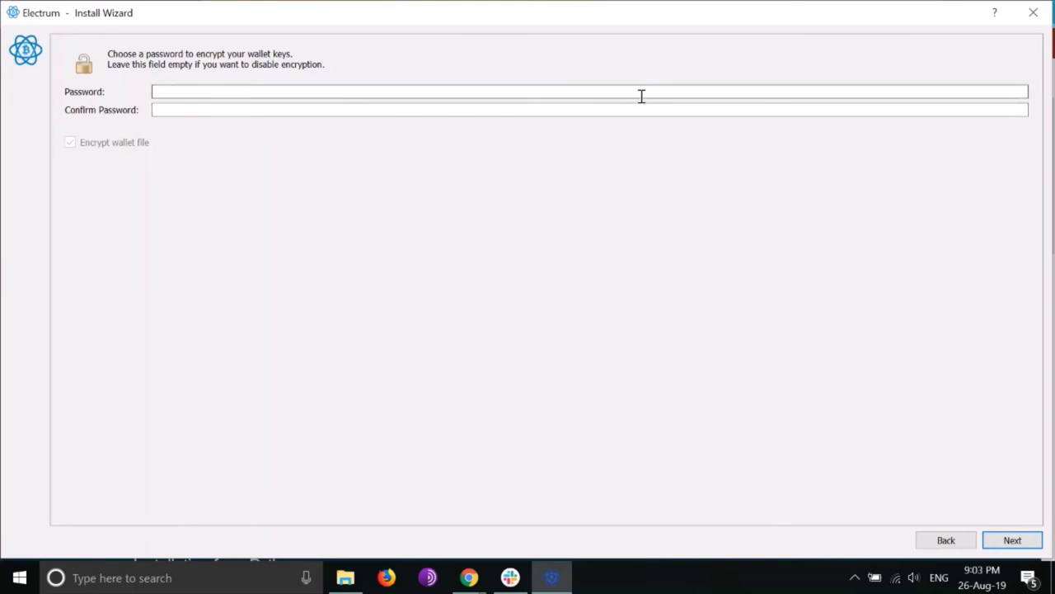
type("•••••")
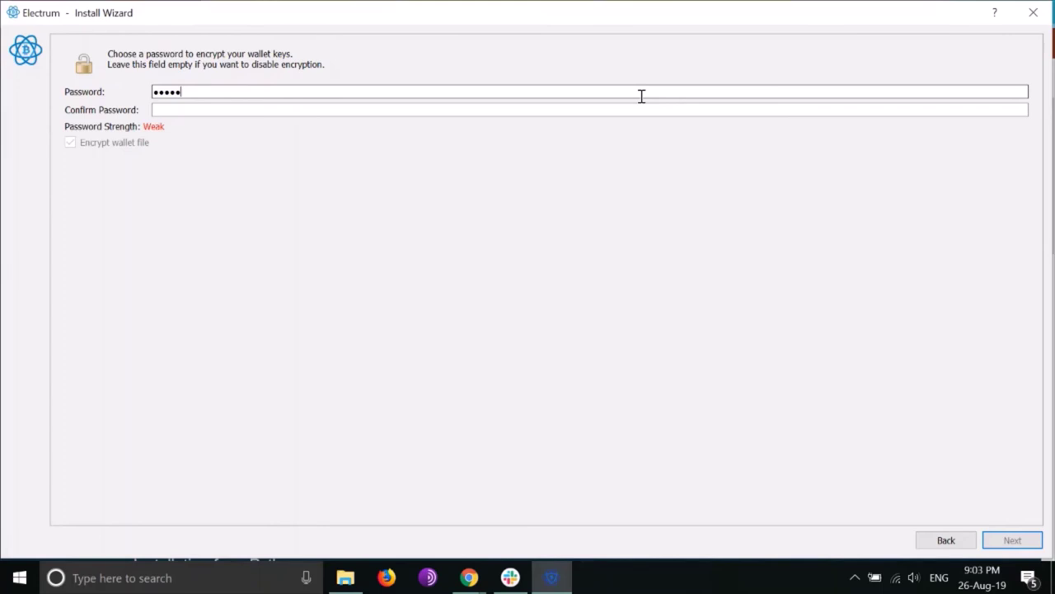
type("•••••••••")
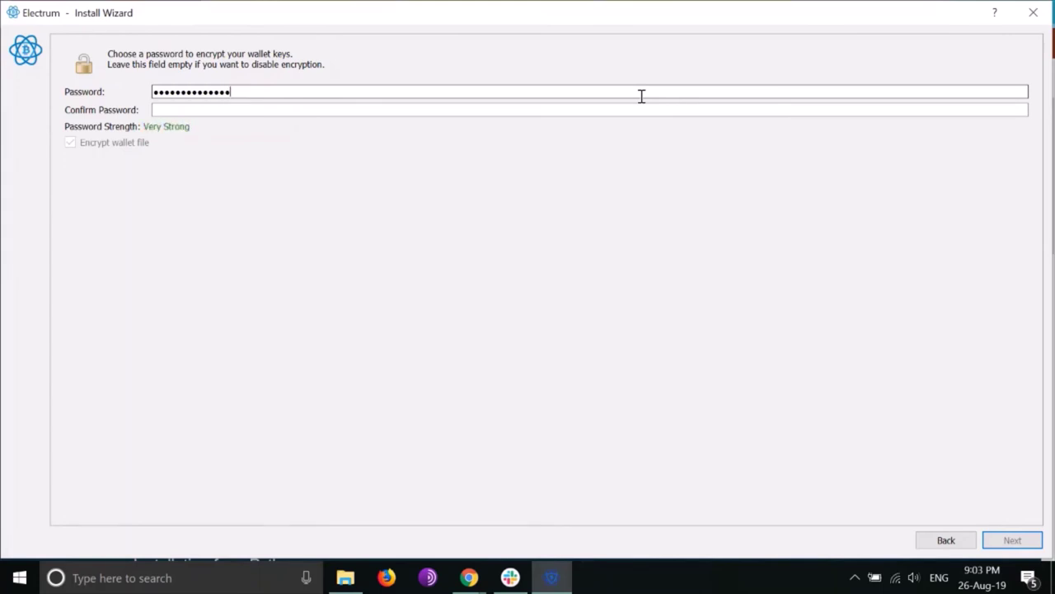
left_click(526, 113)
type("•••••")
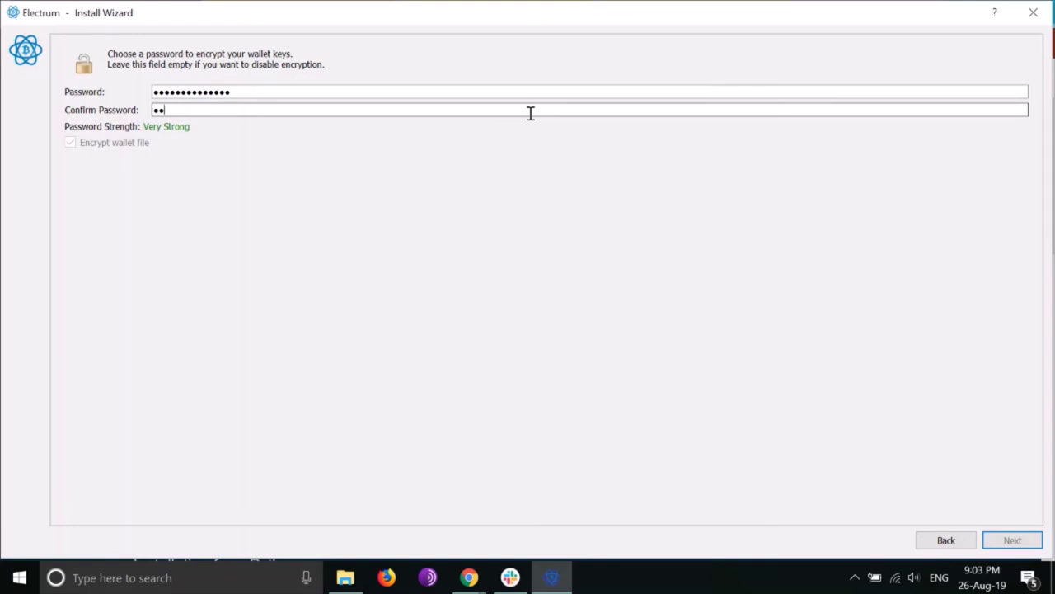
type("•••••••••")
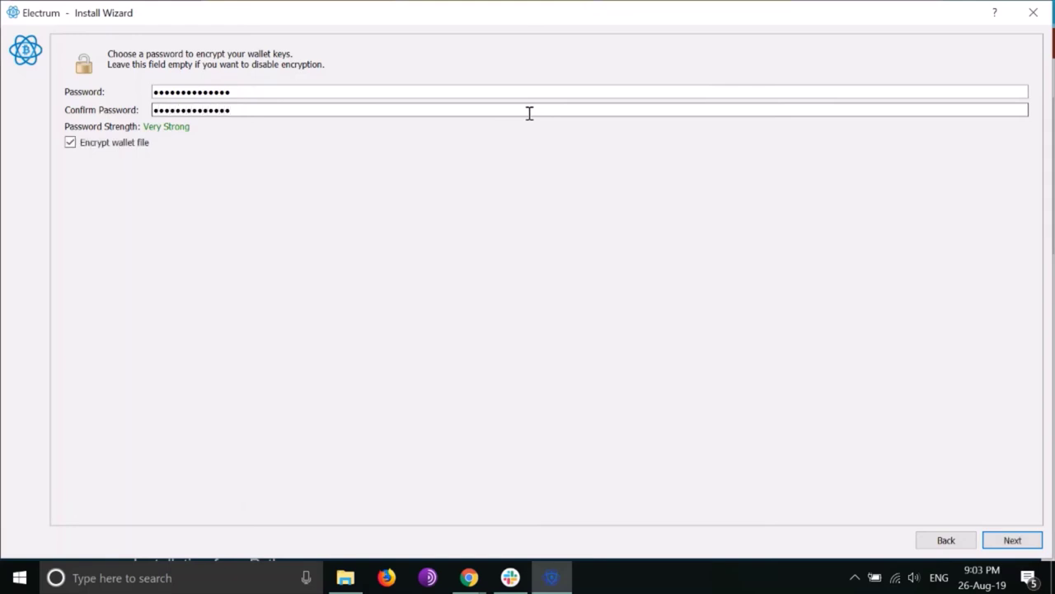
left_click(1019, 546)
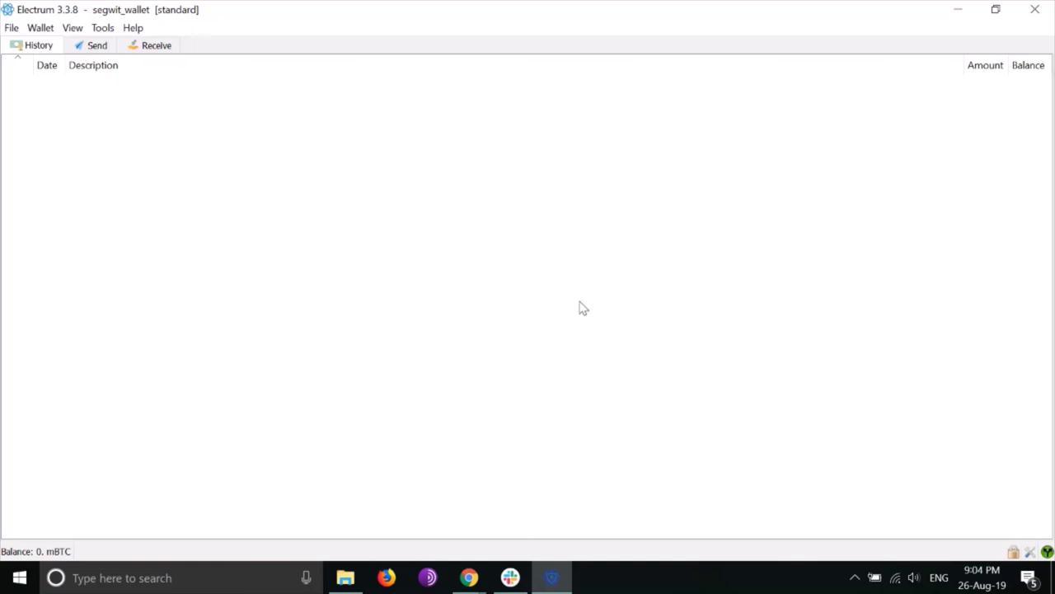
Show the Receive address and verify that Wallet Information lists script type p2wpkh-p2sh.
left_click(155, 45)
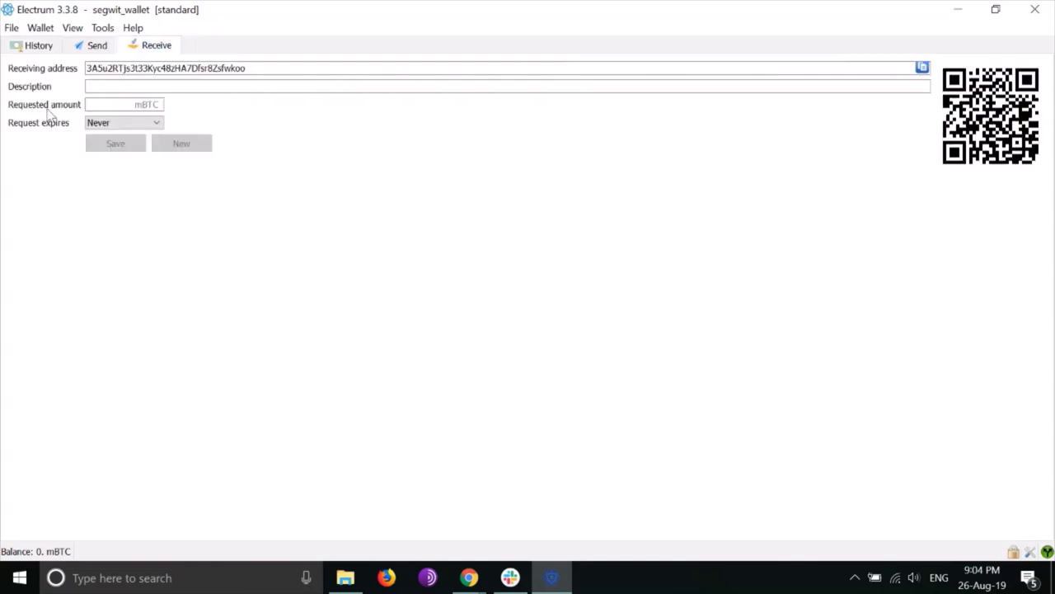
left_click(87, 68)
left_click(40, 28)
left_click(72, 46)
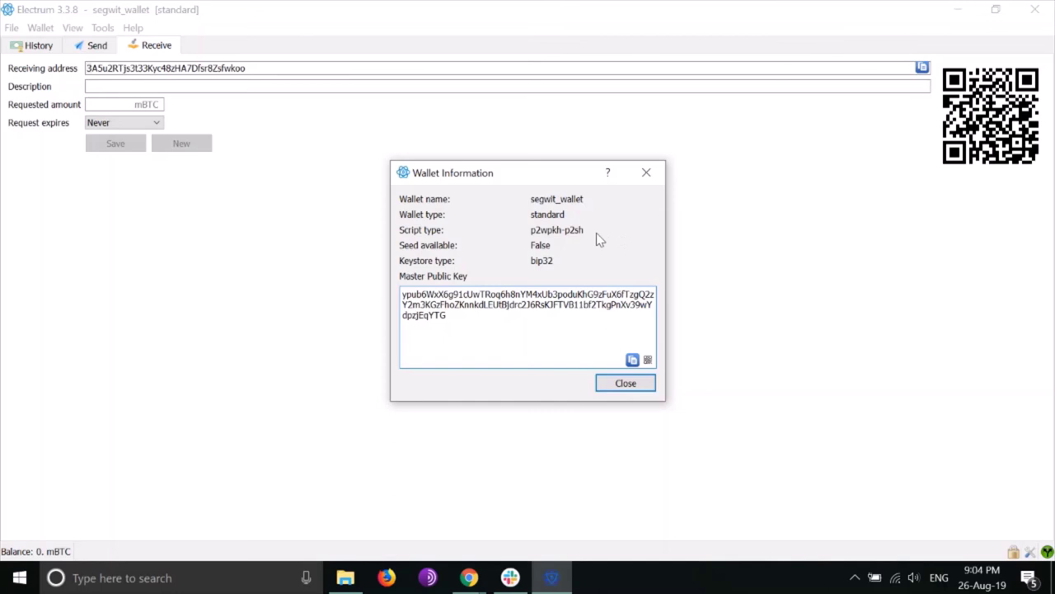
left_click(628, 383)
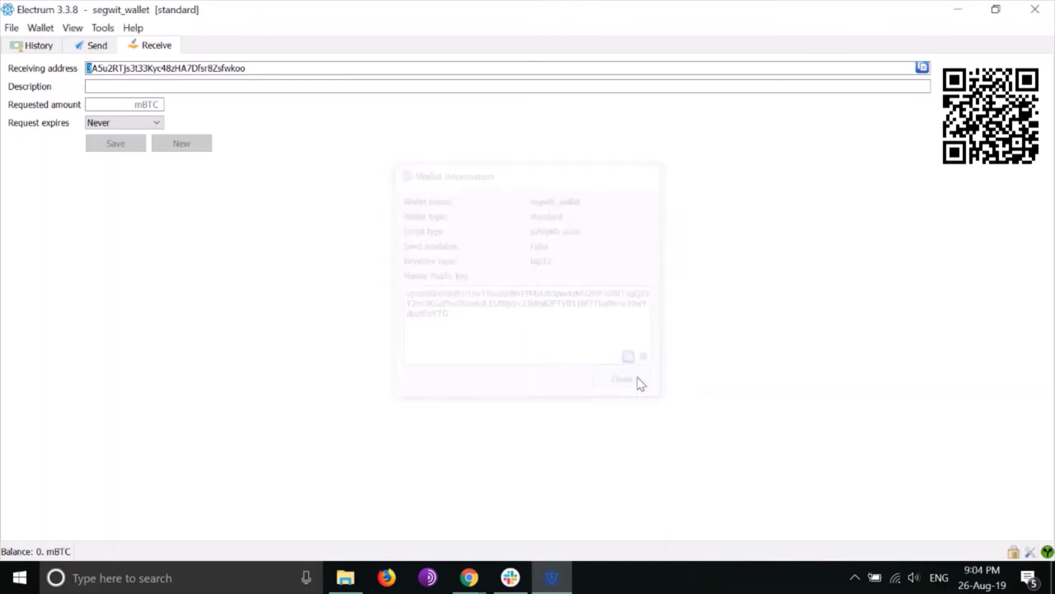